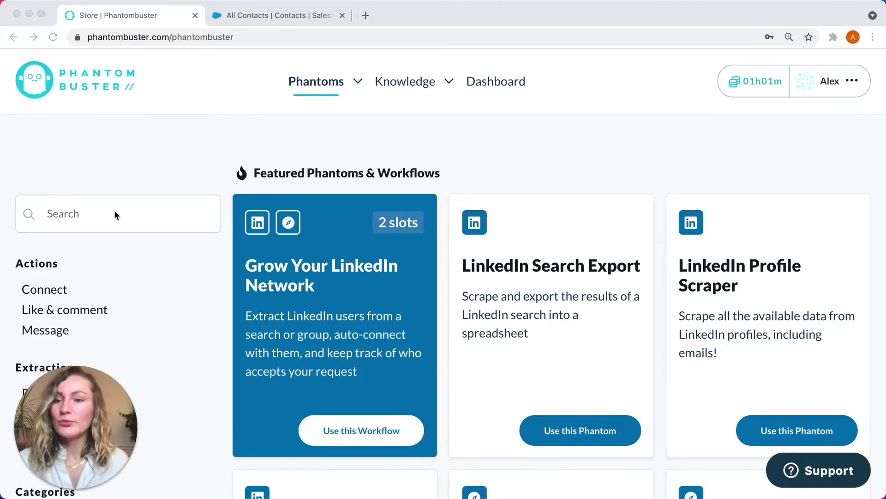
- Search the phantom store for 'salesfor' and start setting up the Salesforce CRM Enricher
left_click(90, 212)
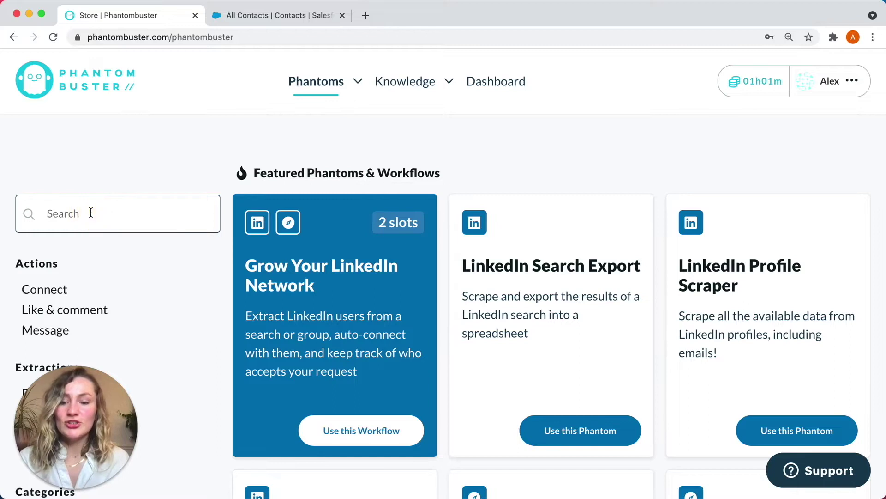
type("salesfor")
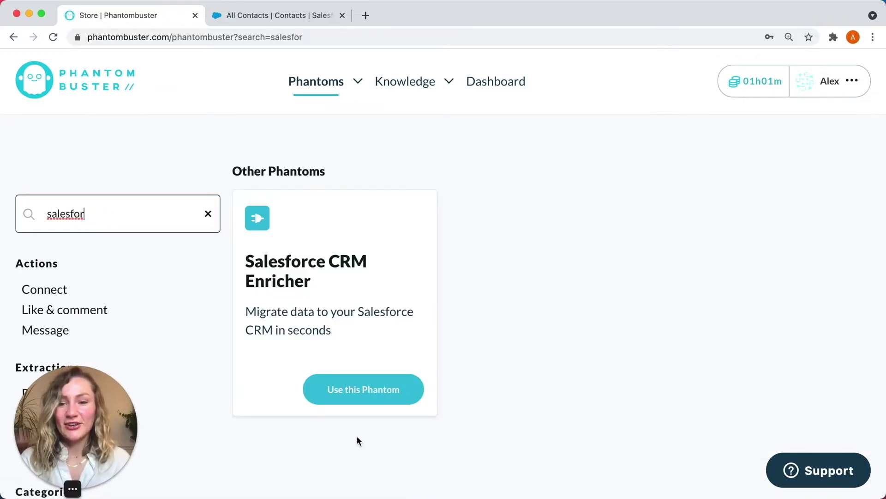
left_click(379, 398)
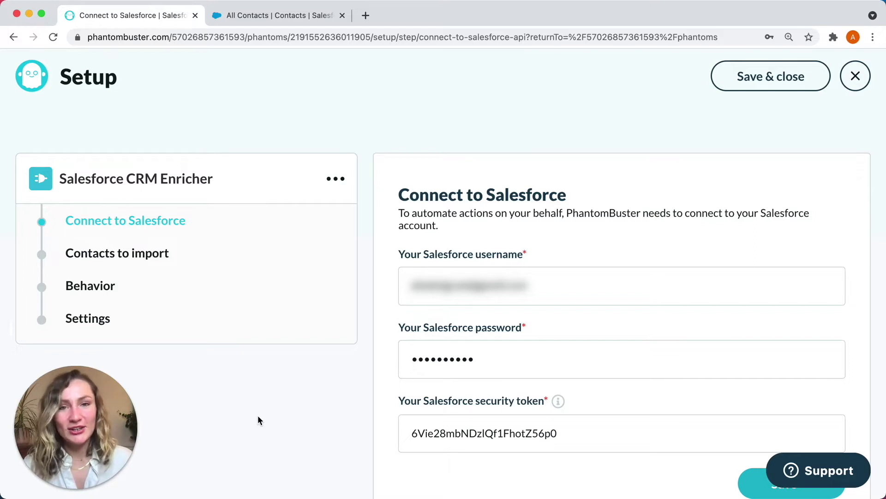
- Open Salesforce's Reset My Security Token page from personal settings, then return to PhantomBuster
left_click(282, 18)
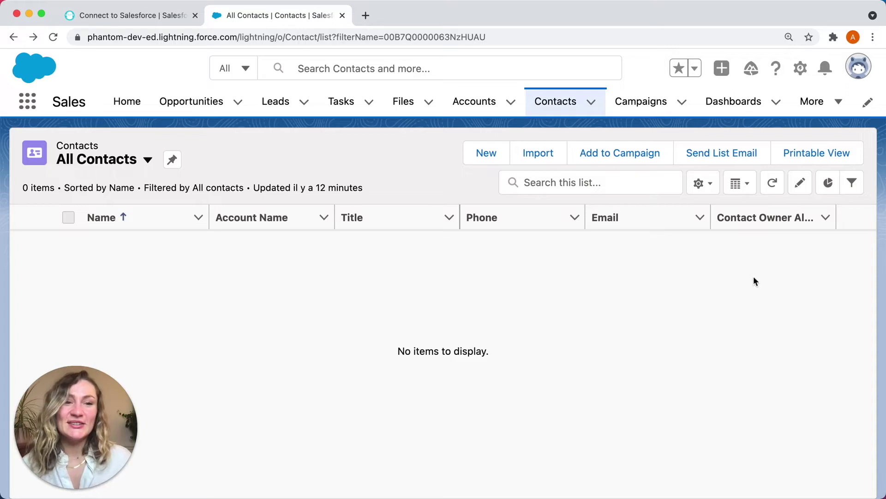
left_click(858, 69)
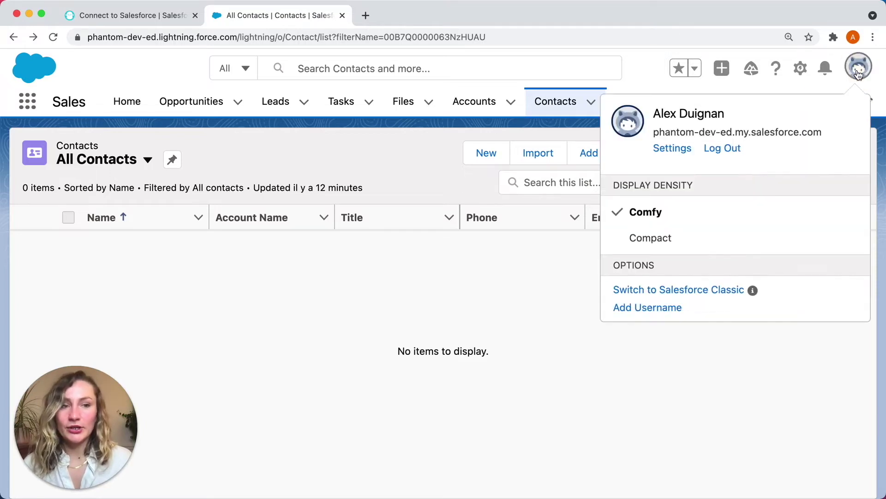
left_click(672, 148)
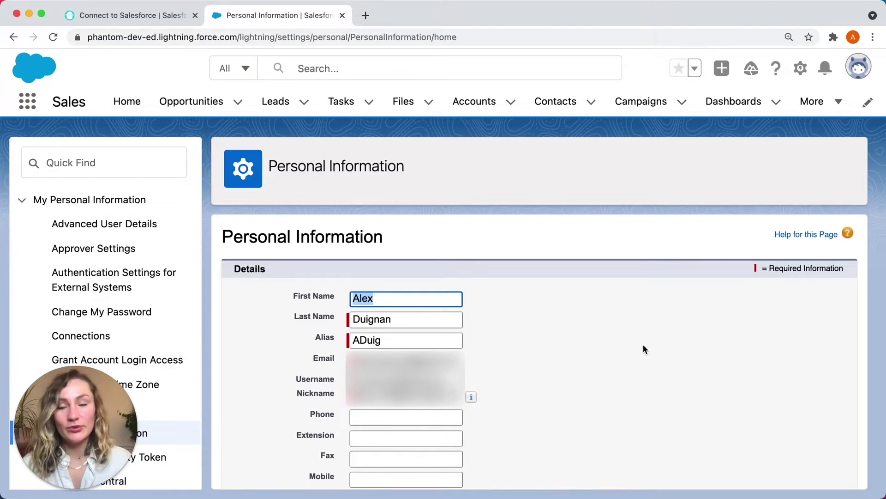
scroll(145, 268, "down", 5)
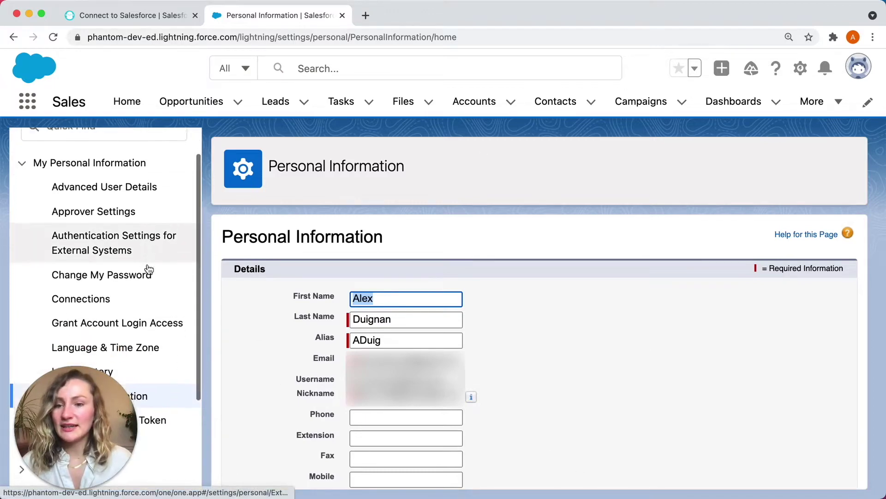
left_click(115, 293)
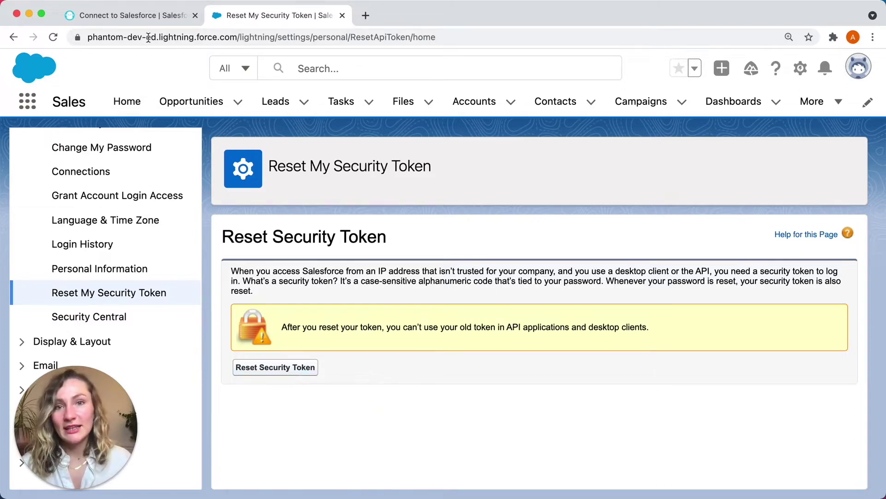
left_click(146, 17)
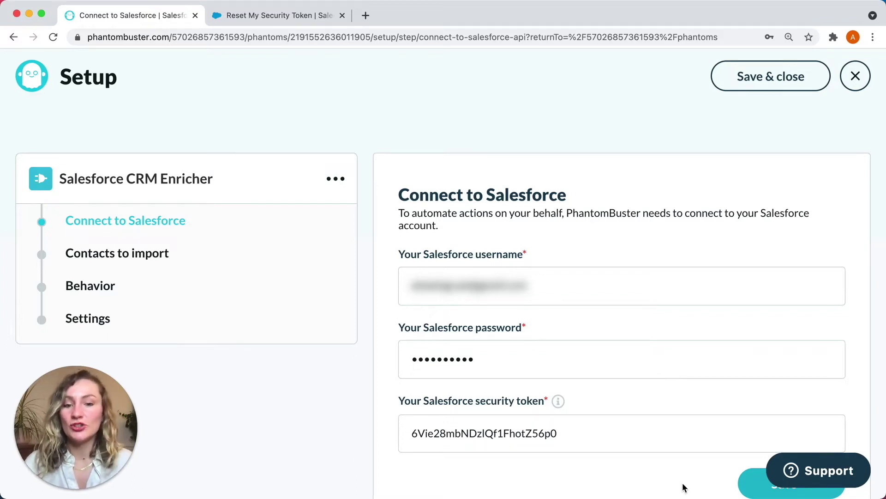
- Save the Salesforce connection and import contacts from the LinkedIn Profile Scraper result.csv
left_click(751, 485)
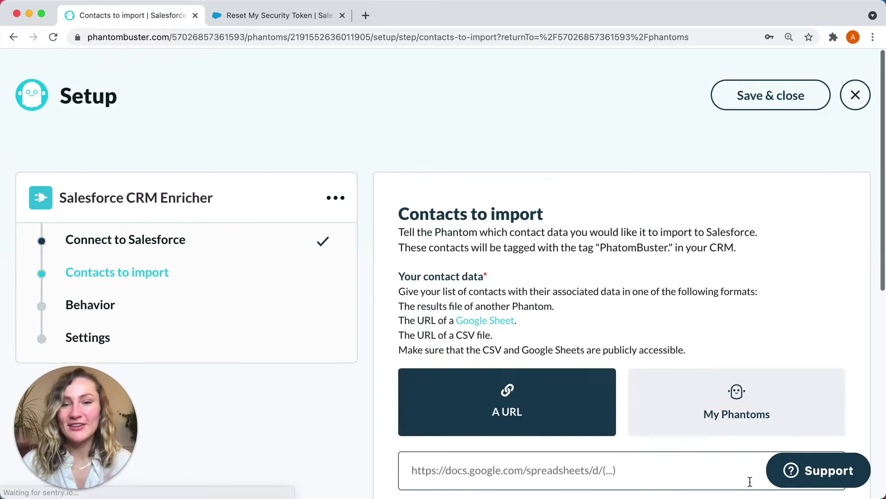
scroll(881, 318, "down", 3)
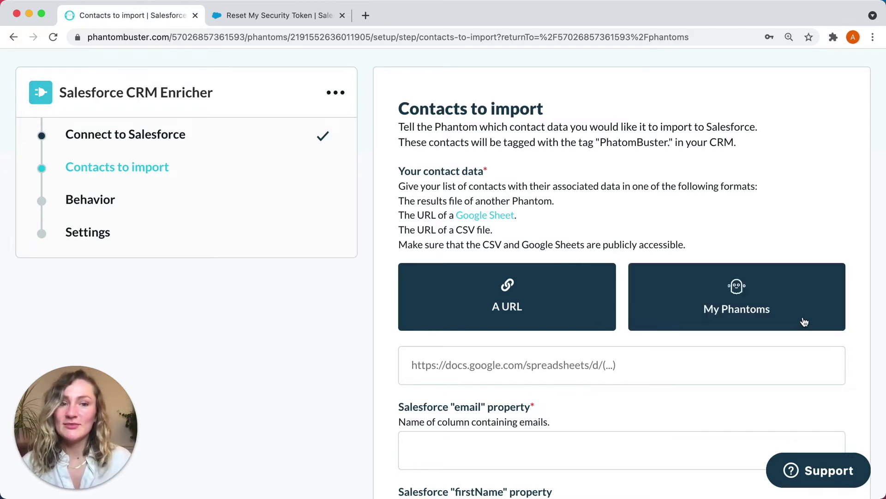
left_click(768, 303)
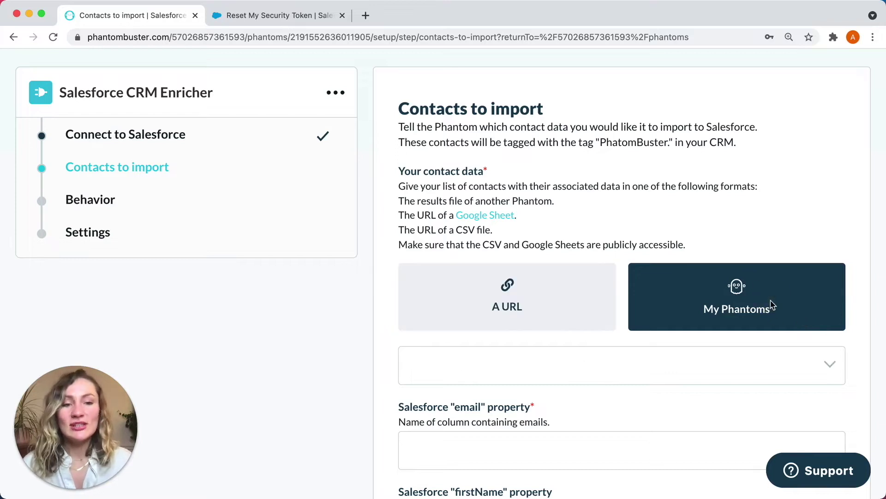
left_click(831, 364)
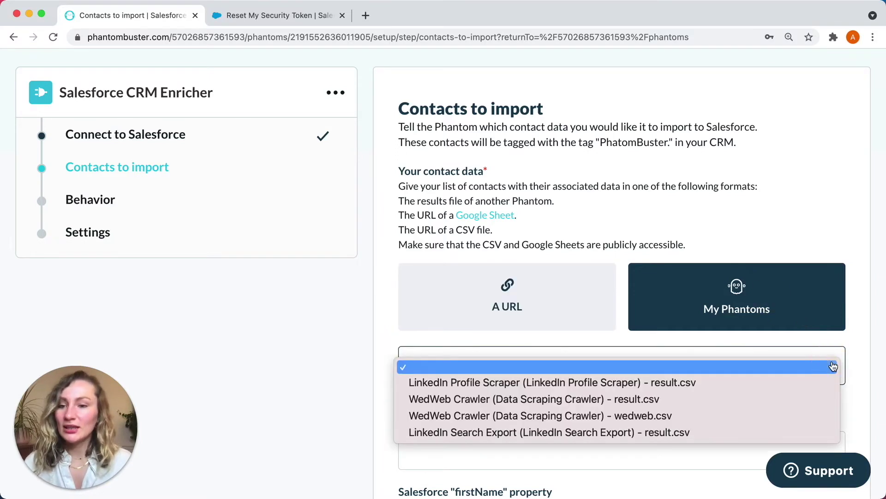
left_click(691, 384)
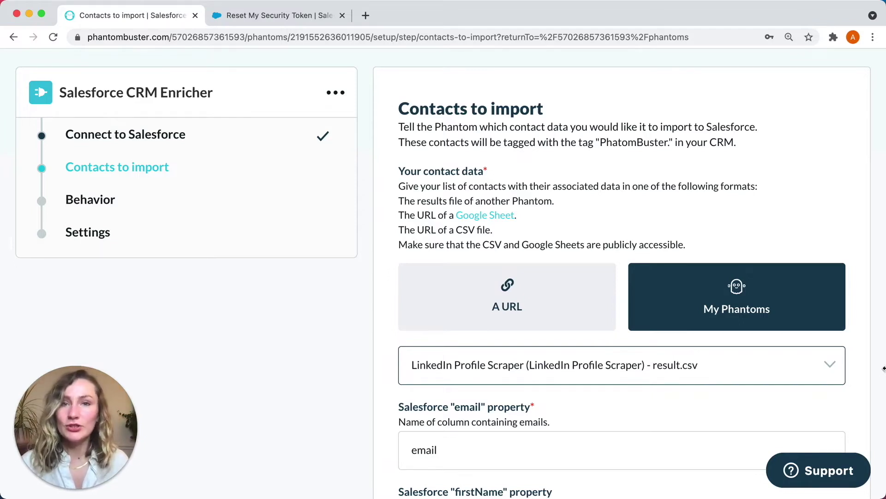
scroll(883, 368, "down", 5)
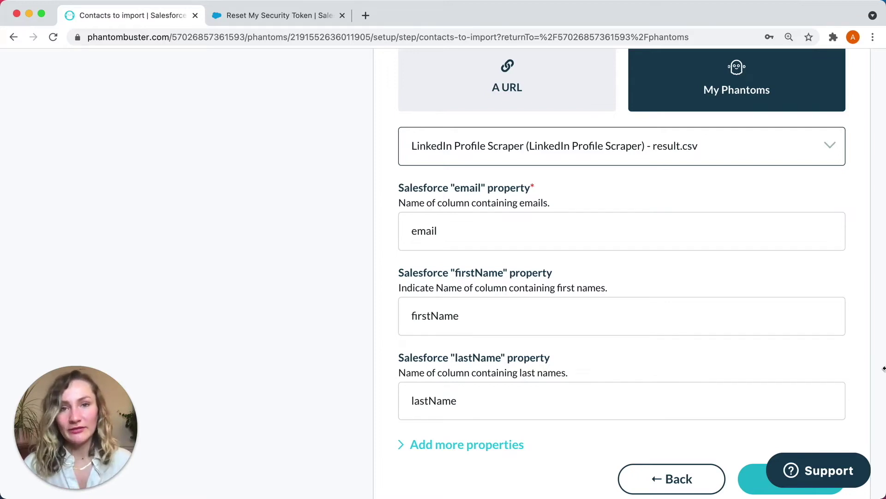
- Review the email, firstName and lastName property fields of the import mapping
scroll(878, 317, "up", 1)
scroll(878, 317, "up", 1)
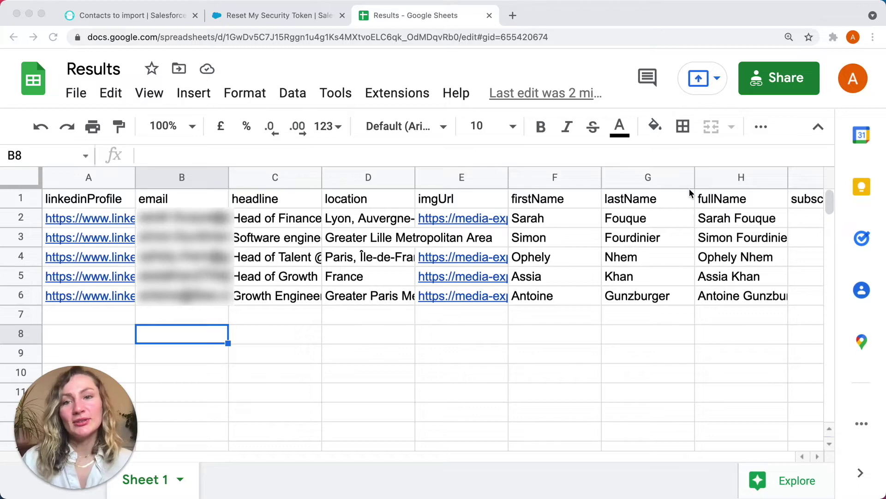
- Scroll the Results sheet right to the company column, then return to PhantomBuster's import form
left_click(126, 16)
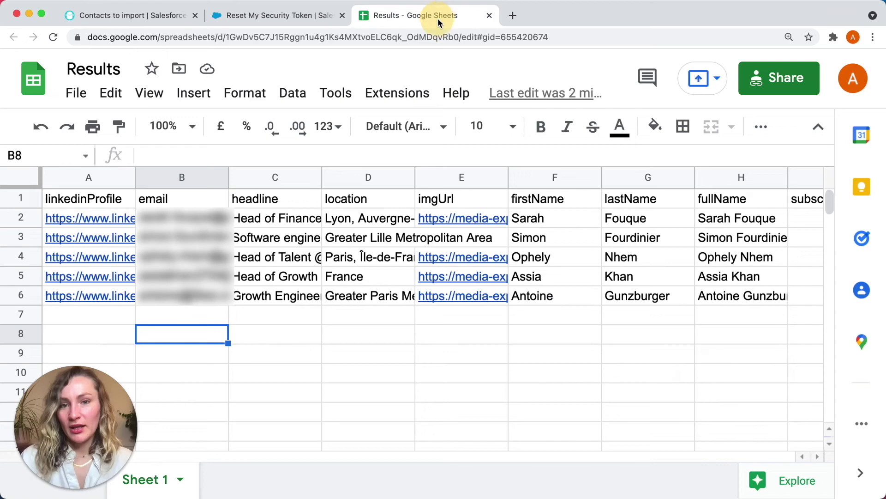
left_click(438, 16)
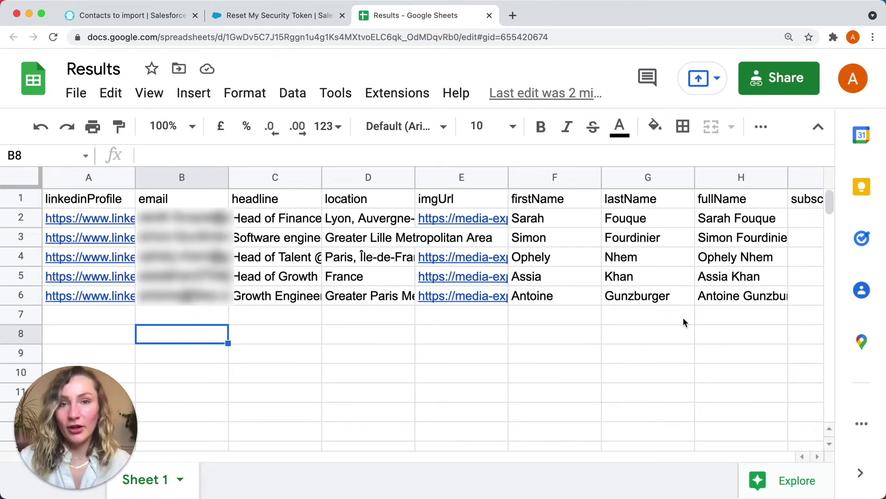
scroll(648, 409, "right", 6)
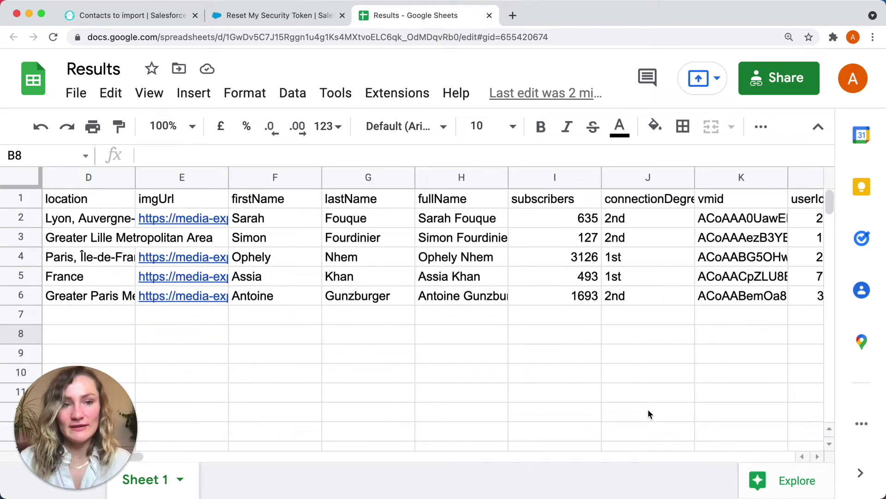
scroll(647, 409, "right", 5)
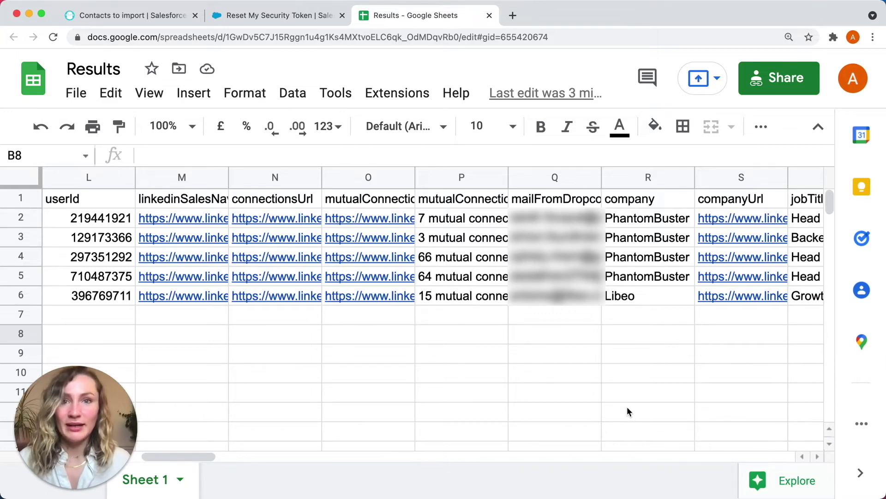
left_click(133, 15)
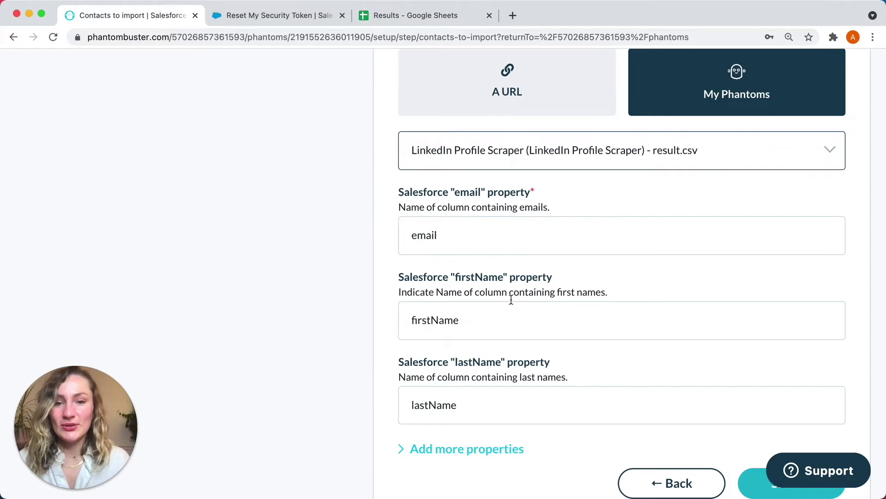
- Reveal the extra Salesforce properties field, then switch to Salesforce's setup options
scroll(422, 457, "down", 3)
left_click(399, 392)
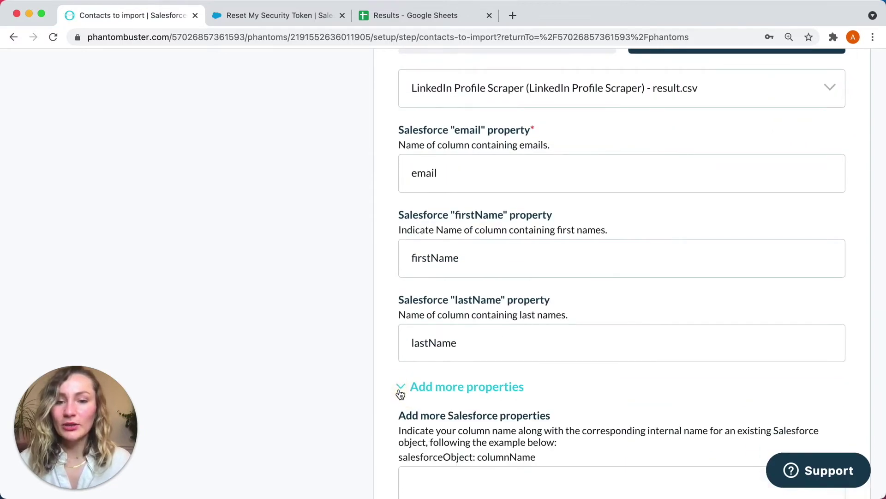
scroll(499, 372, "down", 5)
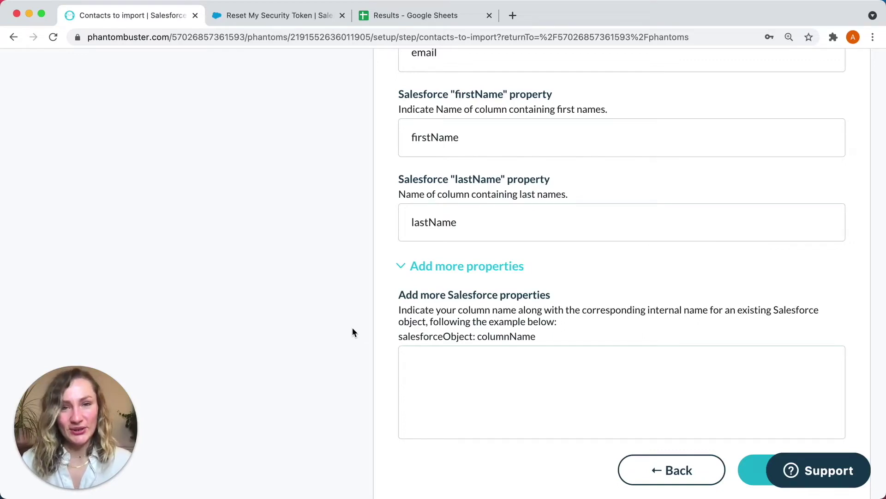
left_click(283, 18)
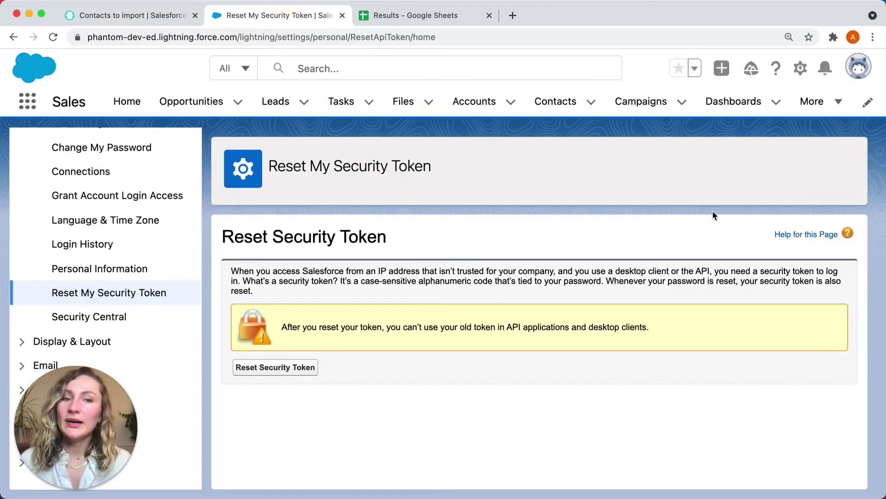
left_click(800, 70)
- Open the Contact object's Fields & Relationships in Object Manager and start a new field
left_click(728, 116)
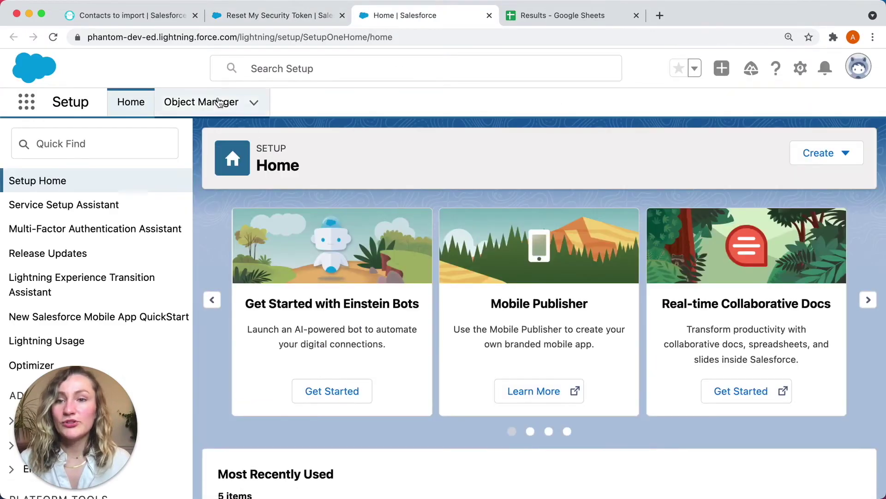
left_click(233, 110)
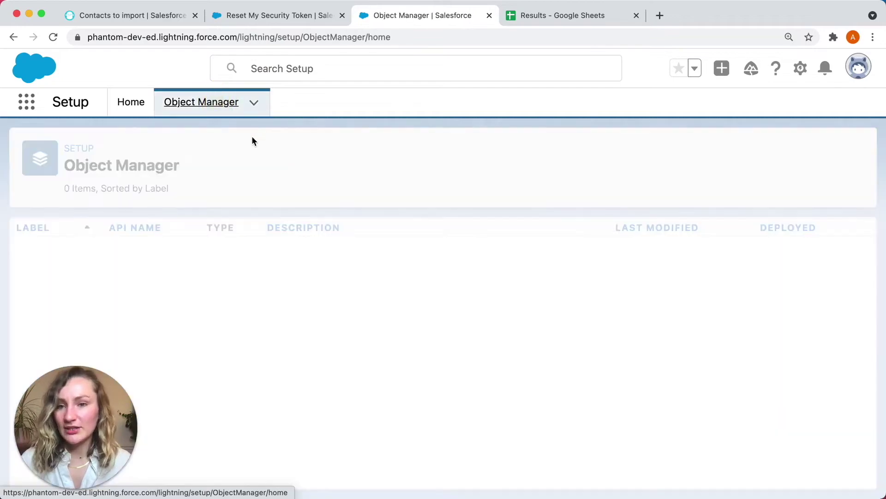
scroll(549, 339, "down", 10)
scroll(549, 341, "down", 10)
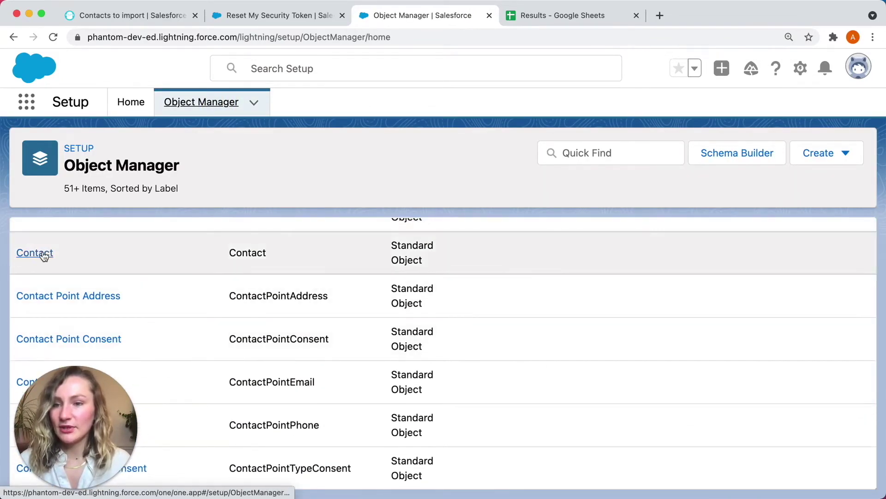
left_click(43, 252)
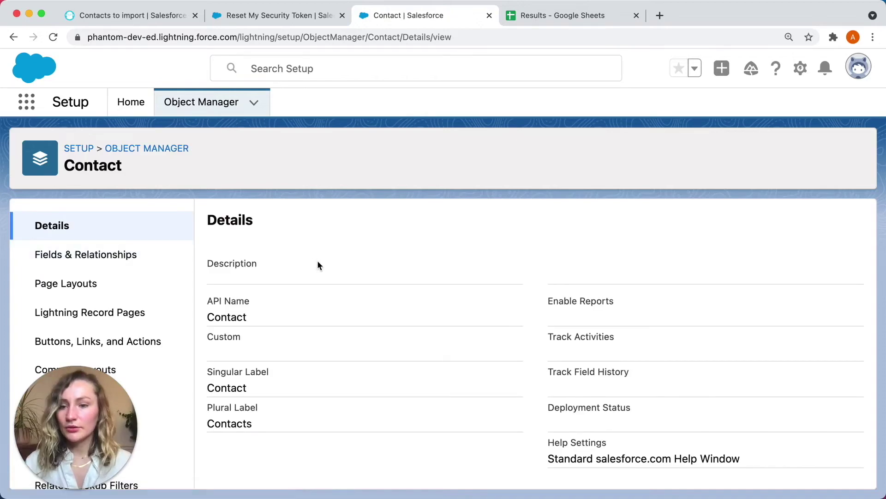
left_click(103, 254)
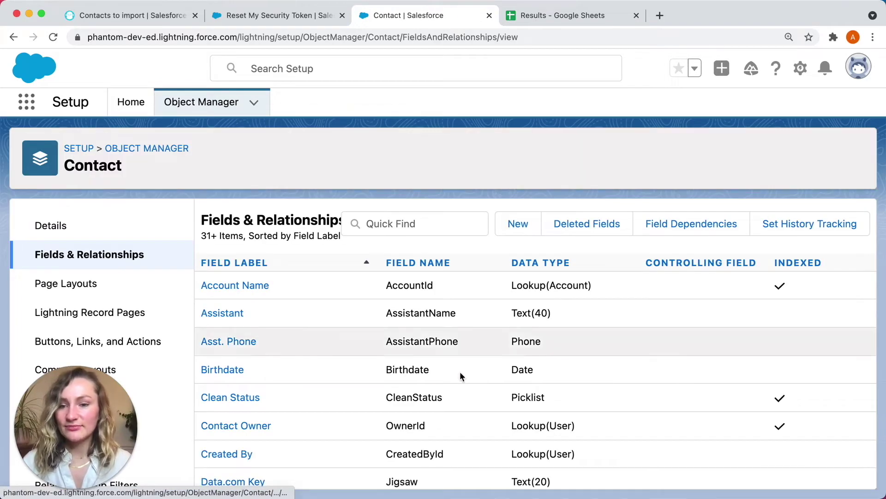
scroll(475, 364, "down", 5)
scroll(474, 364, "down", 10)
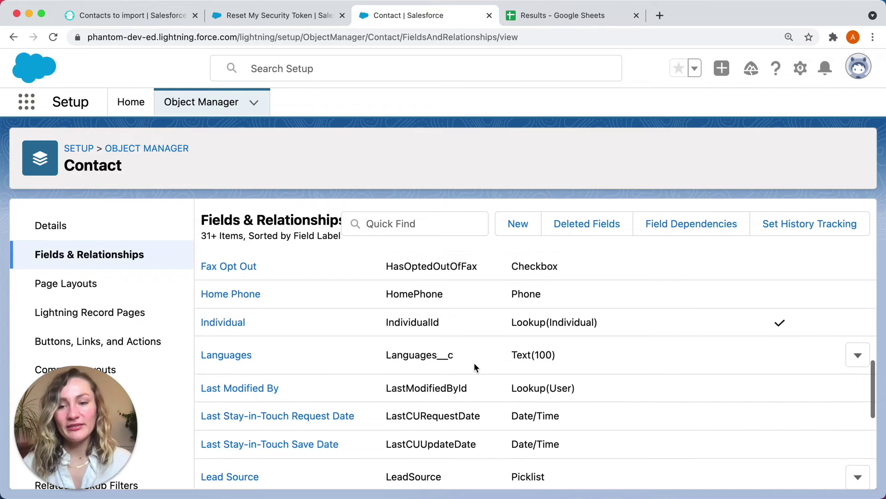
scroll(476, 367, "up", 15)
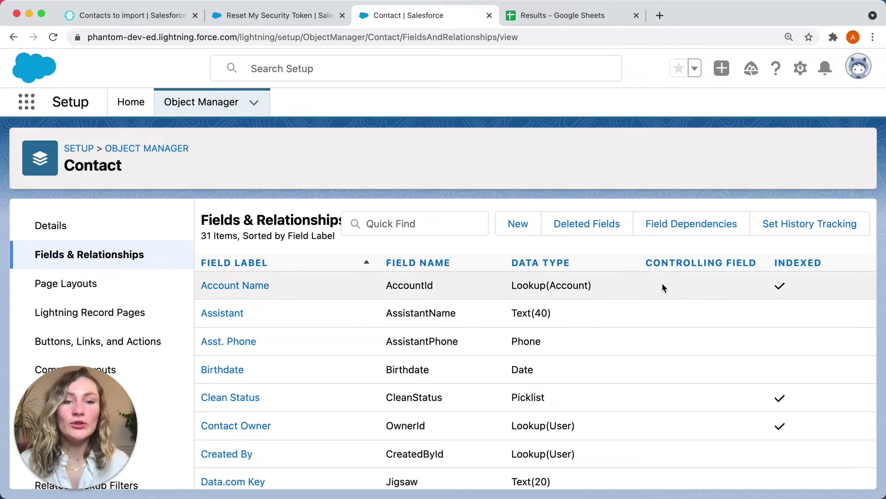
left_click(518, 225)
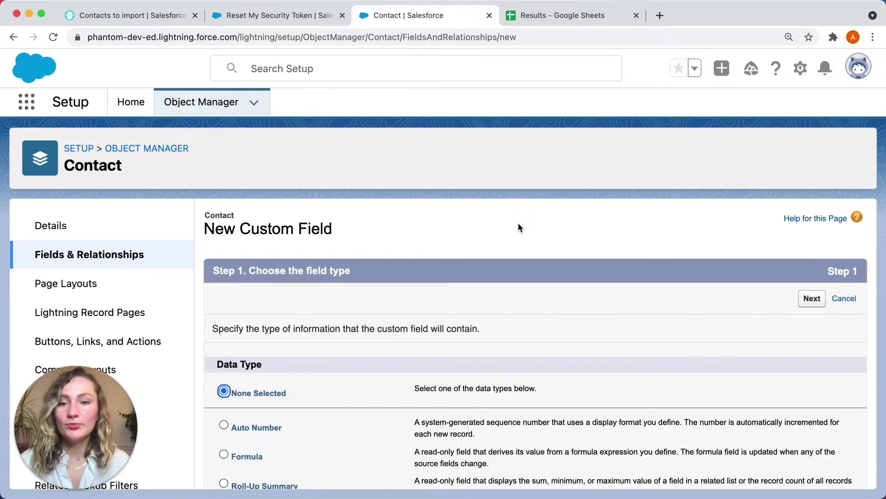
- Define a Text field labelled Company with length 250
scroll(480, 275, "down", 5)
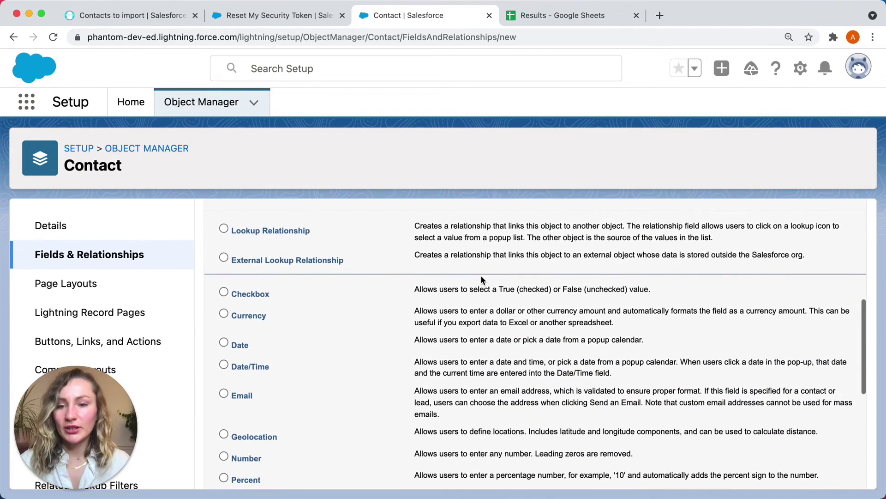
scroll(481, 275, "down", 6)
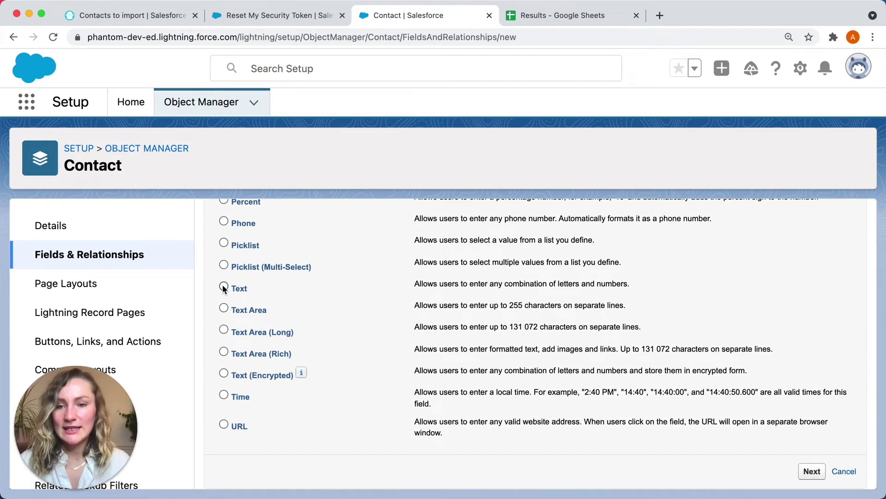
left_click(223, 286)
left_click(812, 470)
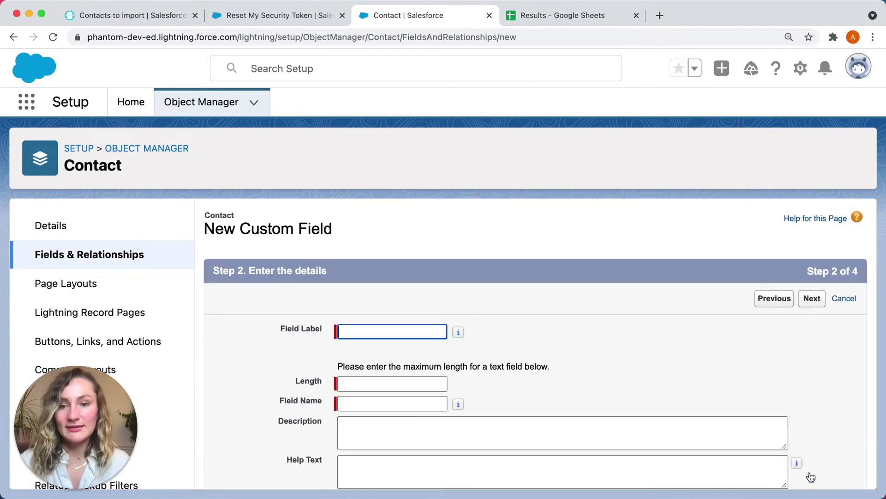
left_click(417, 332)
type("Company")
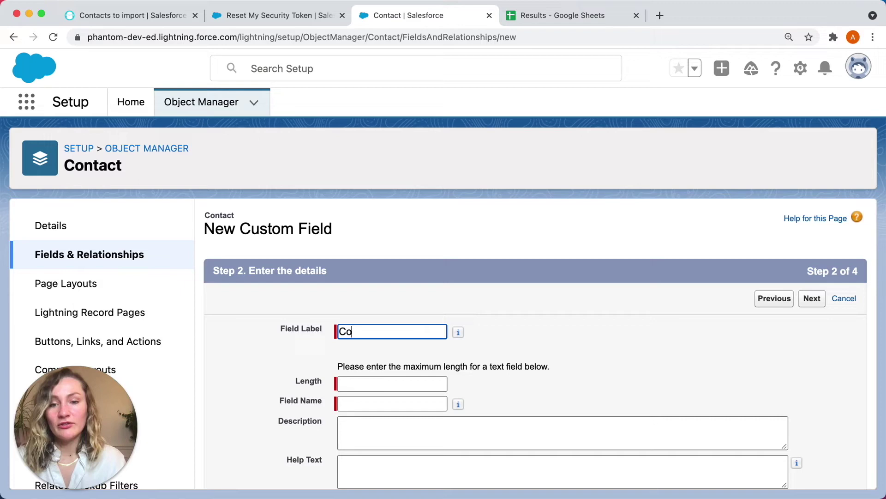
left_click(399, 382)
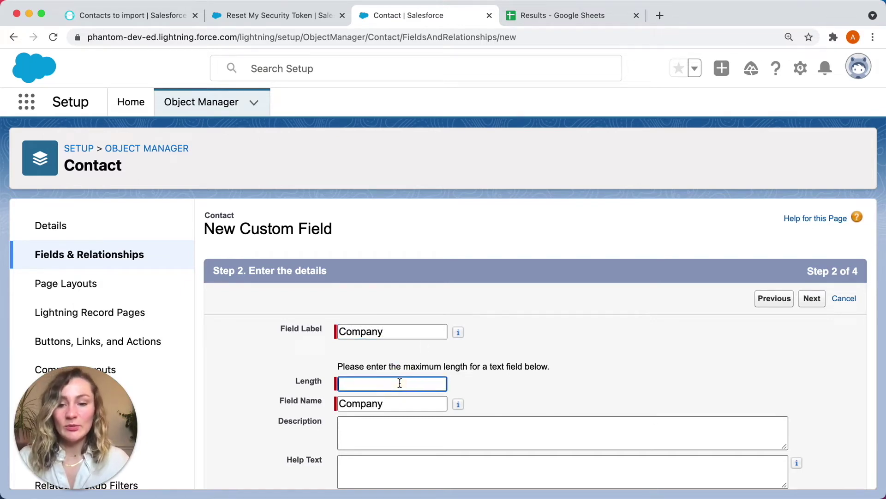
type("250")
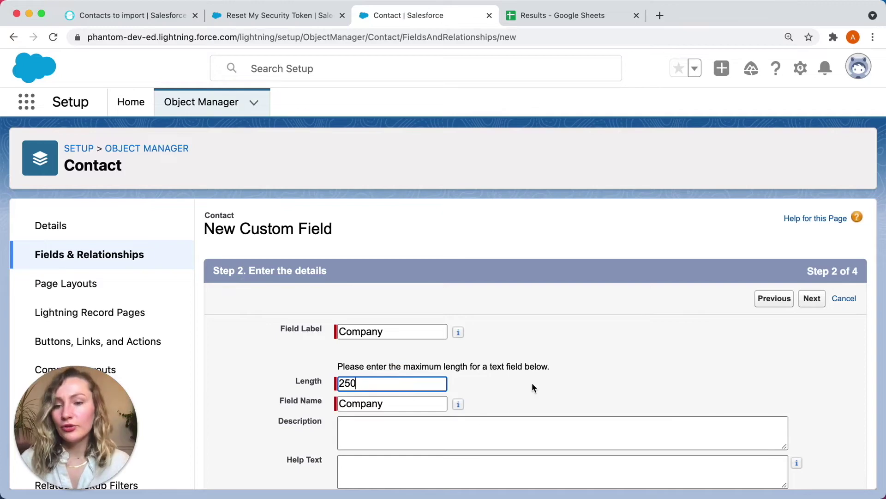
scroll(532, 387, "down", 10)
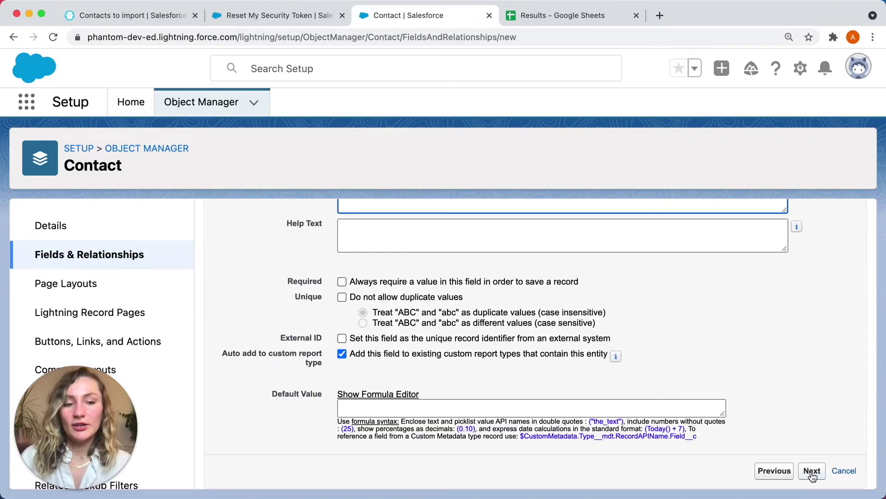
left_click(811, 471)
- Accept default security and layouts, save the field, and copy its Company__c API name
scroll(826, 424, "down", 15)
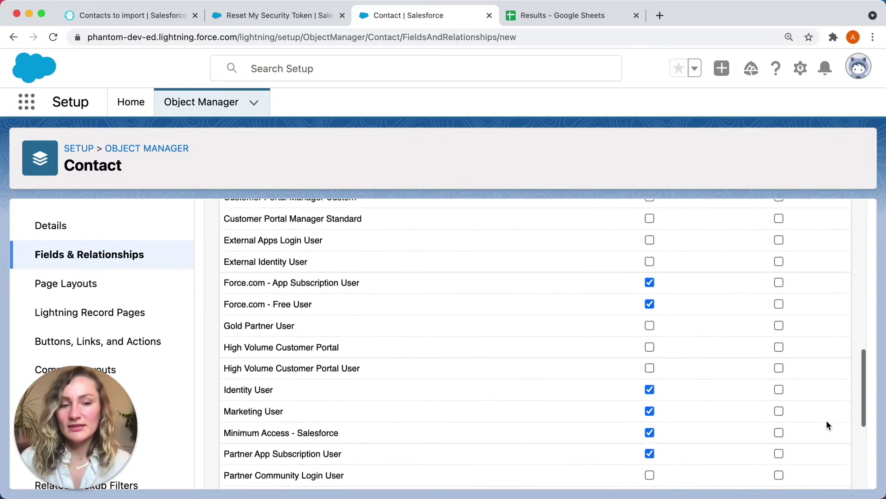
left_click(812, 471)
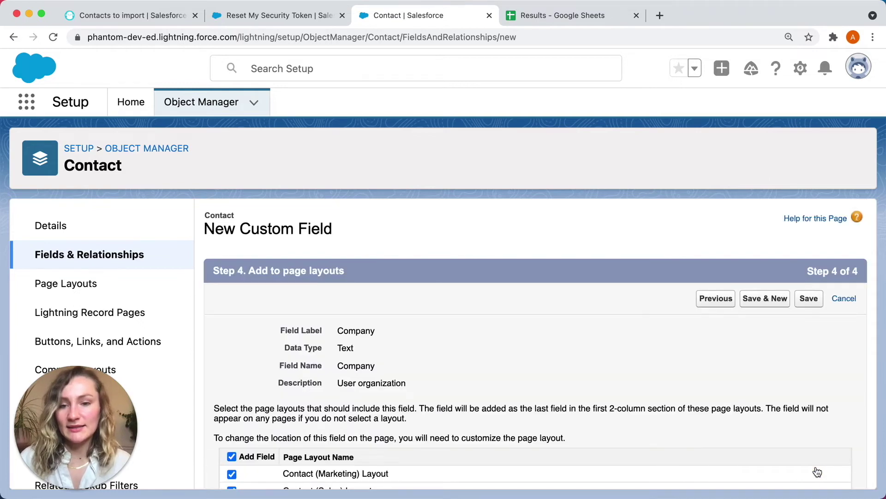
scroll(633, 404, "down", 5)
left_click(809, 469)
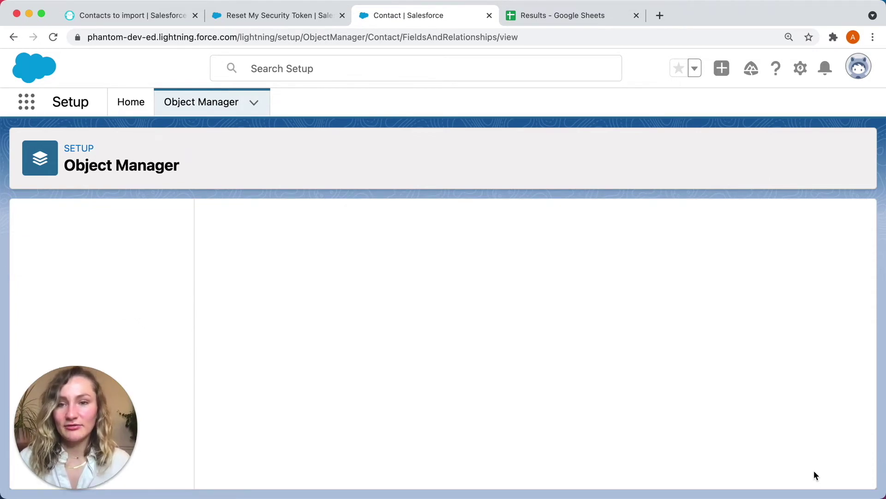
scroll(813, 469, "down", 1)
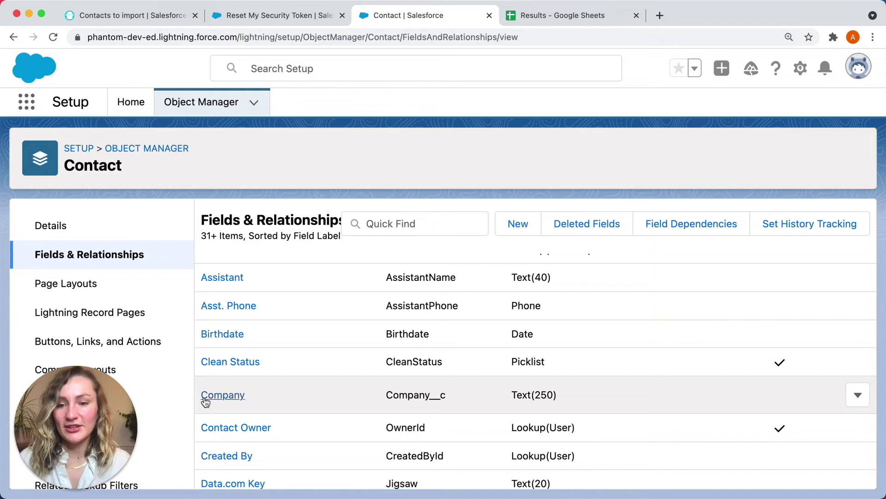
scroll(410, 411, "up", 1)
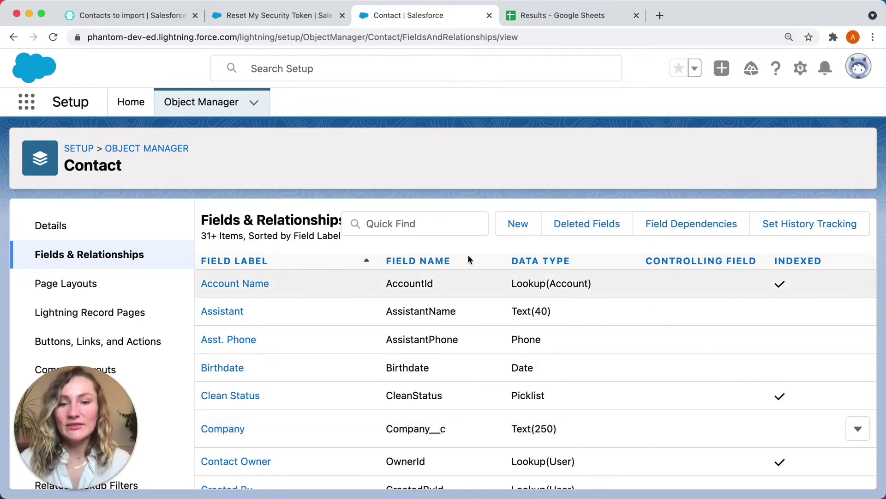
left_click_drag(446, 430, 387, 431)
key("super+c")
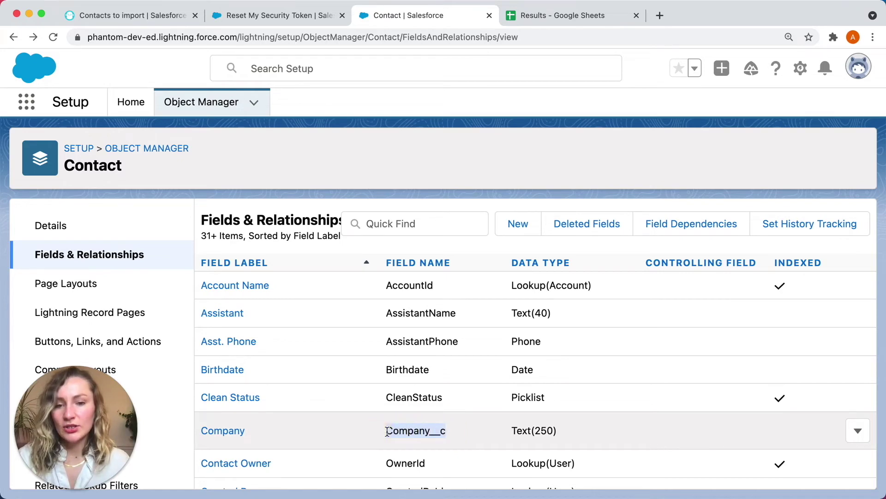
left_click(165, 12)
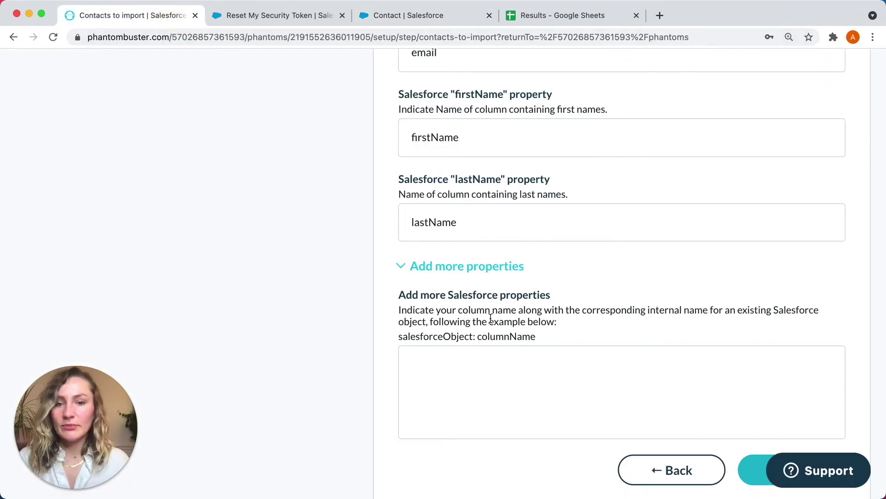
- Map 'Company__c: company' as an extra Salesforce property and save the contact mapping
left_click(439, 380)
key("super+v")
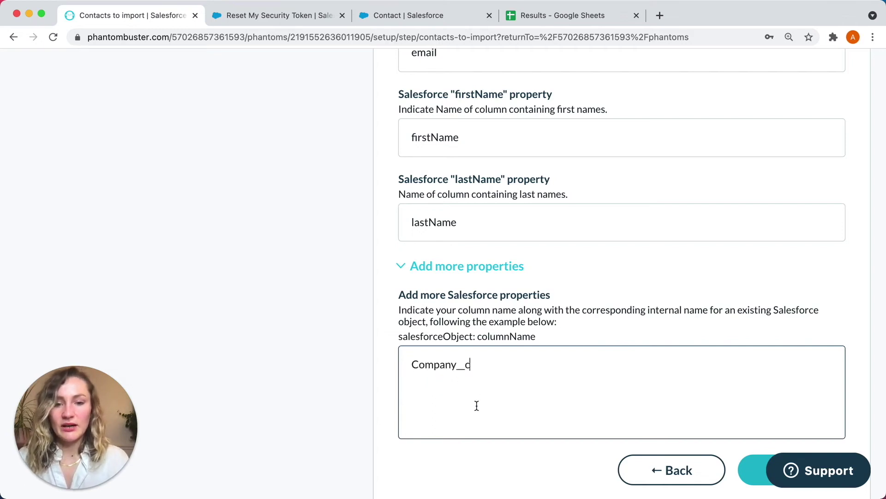
type(": ")
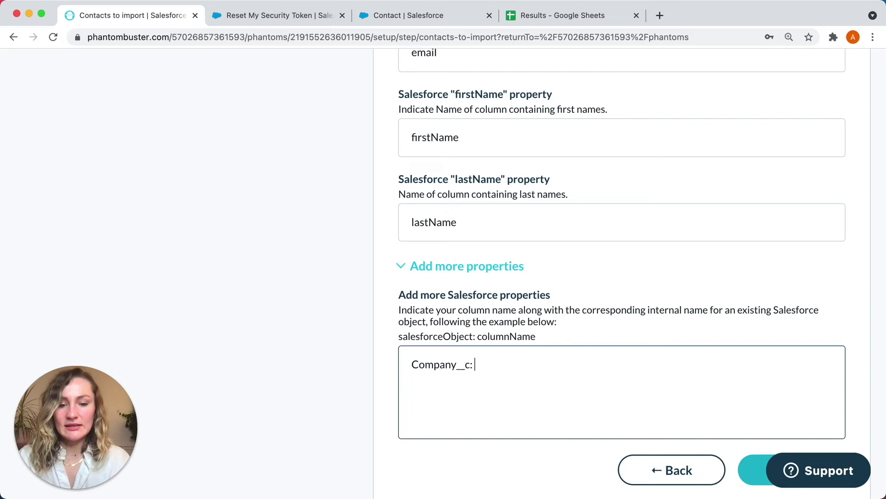
type("company")
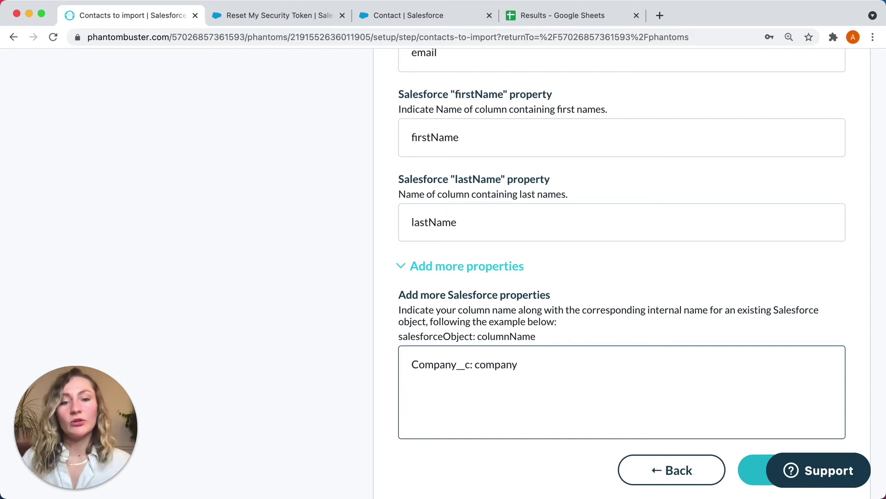
left_click(754, 477)
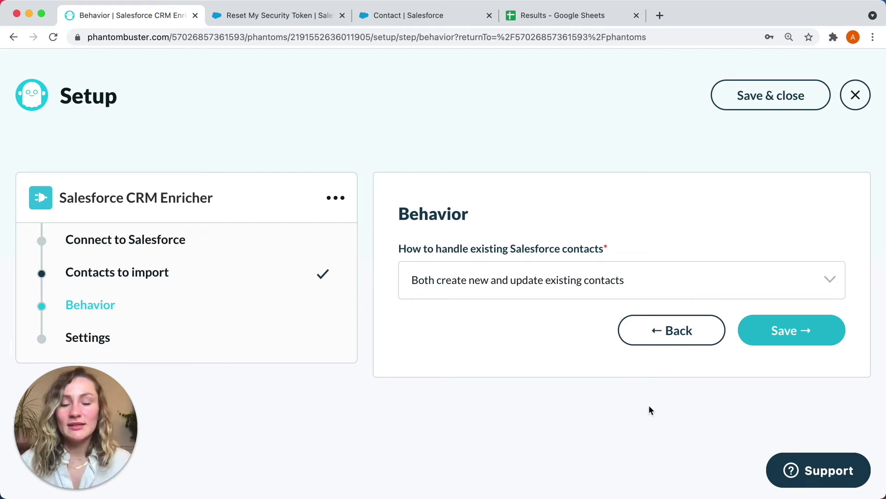
- Keep 'Both create new and update existing contacts' as the behavior and save
left_click(659, 287)
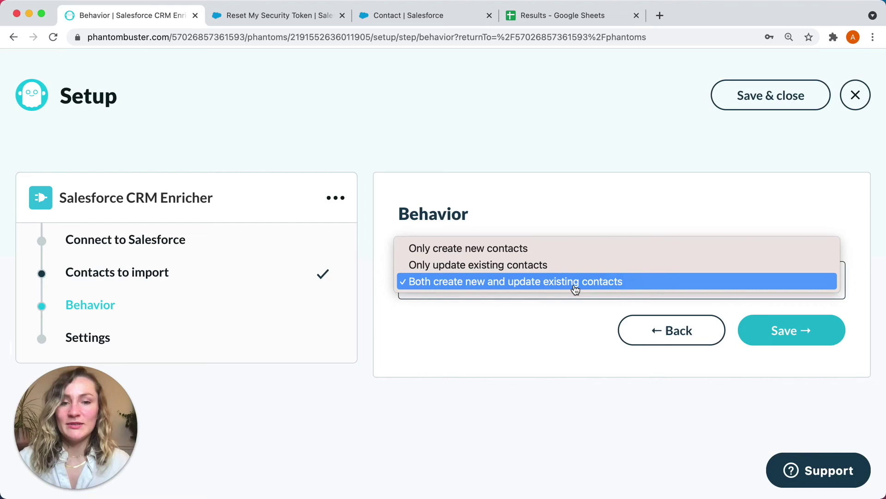
left_click(651, 370)
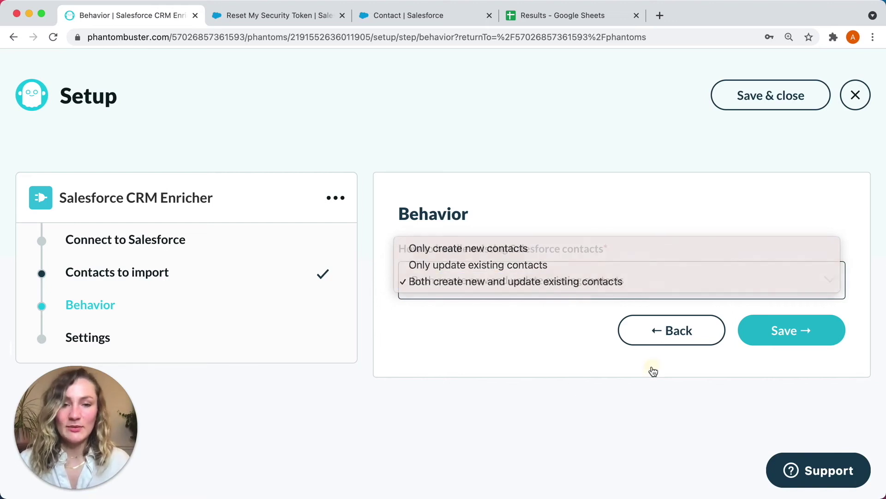
left_click(781, 330)
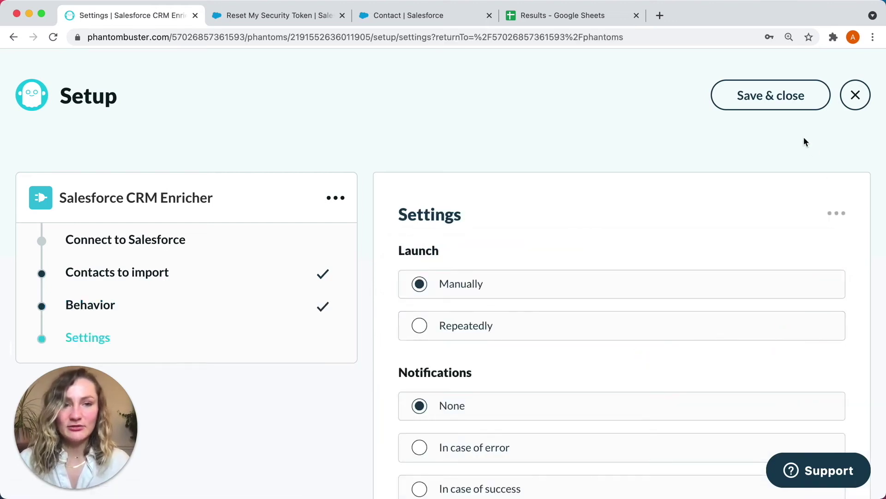
scroll(836, 318, "down", 3)
- Save the Settings step and launch the CRM Enricher from the phantom console
left_click(788, 420)
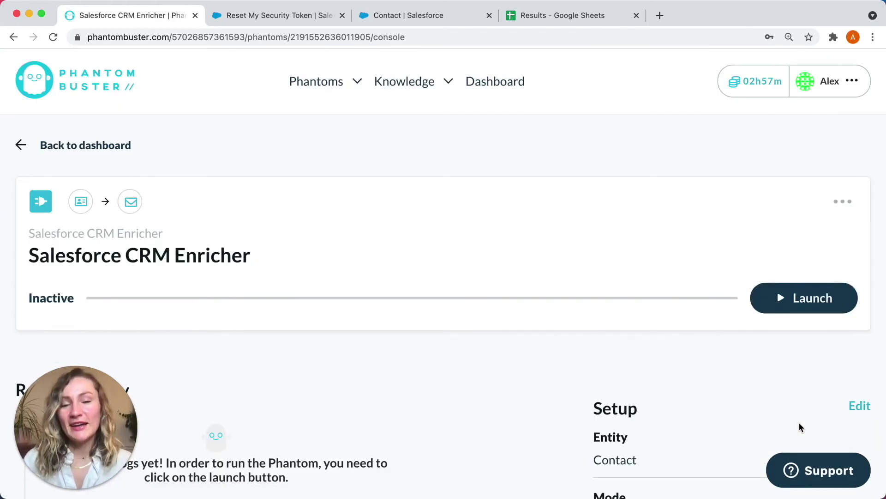
scroll(801, 277, "down", 2)
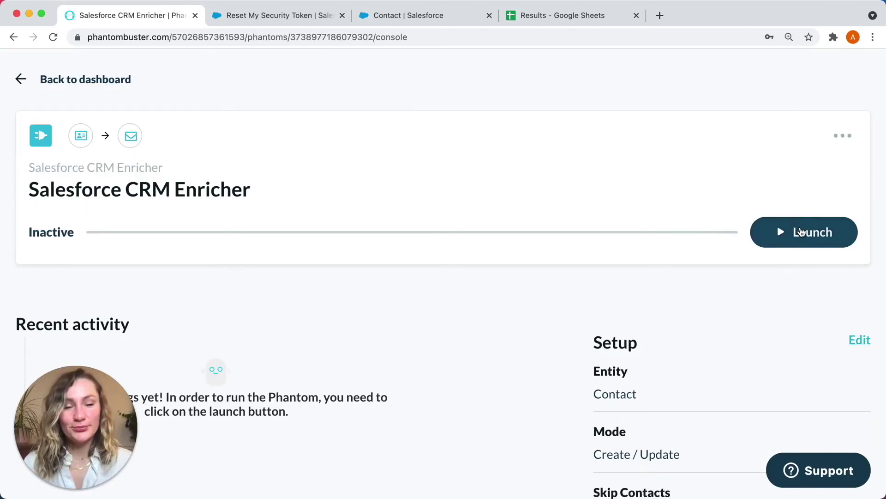
left_click(801, 232)
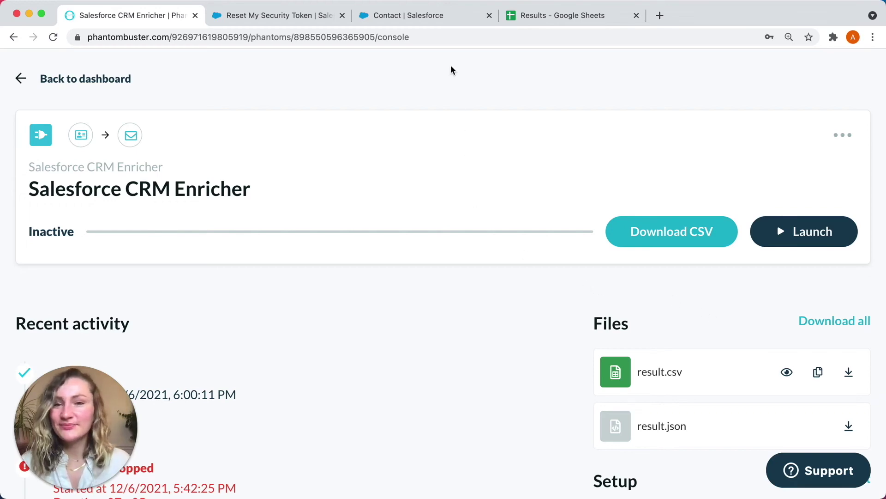
key("ctrl+Tab")
- Open Contacts and switch the list view to All Contacts
left_click(444, 91)
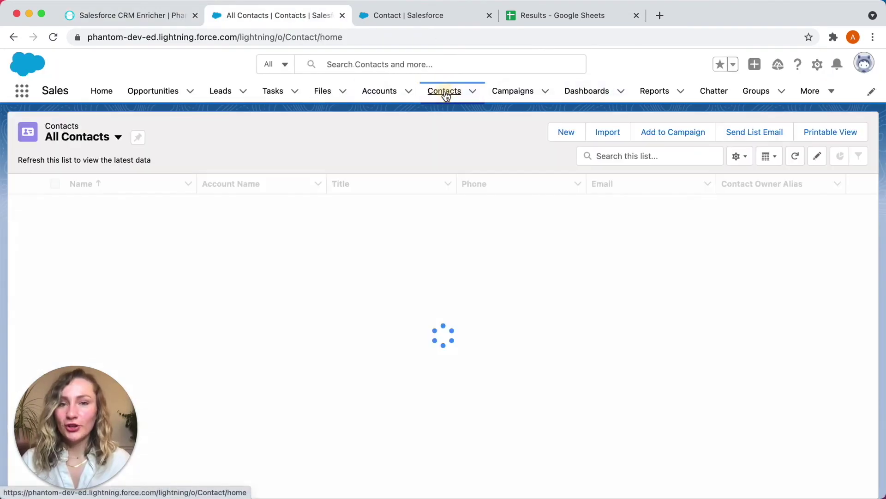
left_click(141, 136)
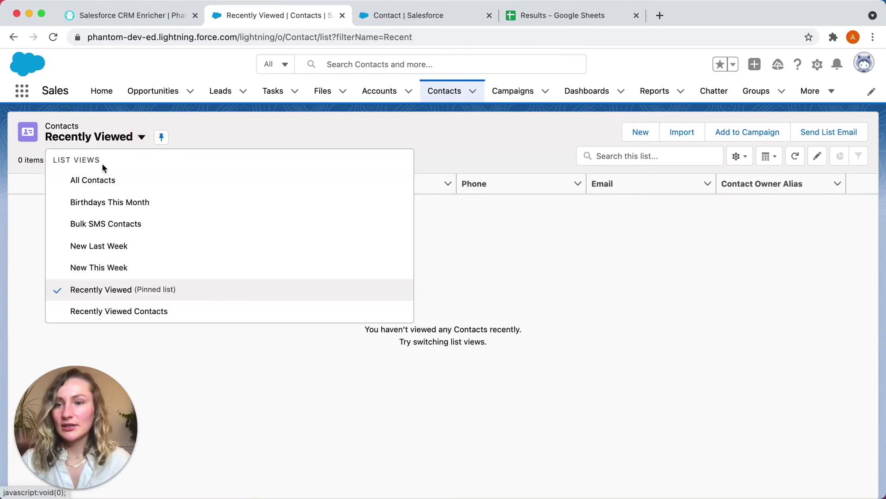
left_click(94, 180)
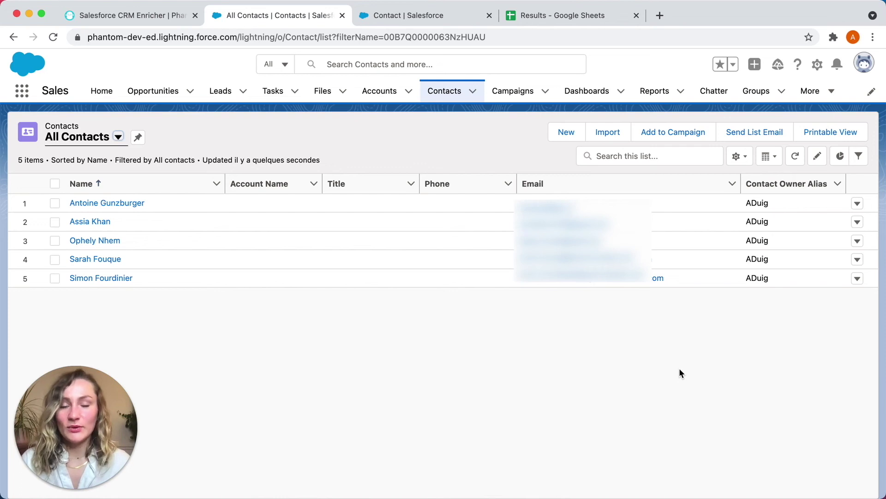
- Add the Company field to the All Contacts list's visible fields
left_click(745, 158)
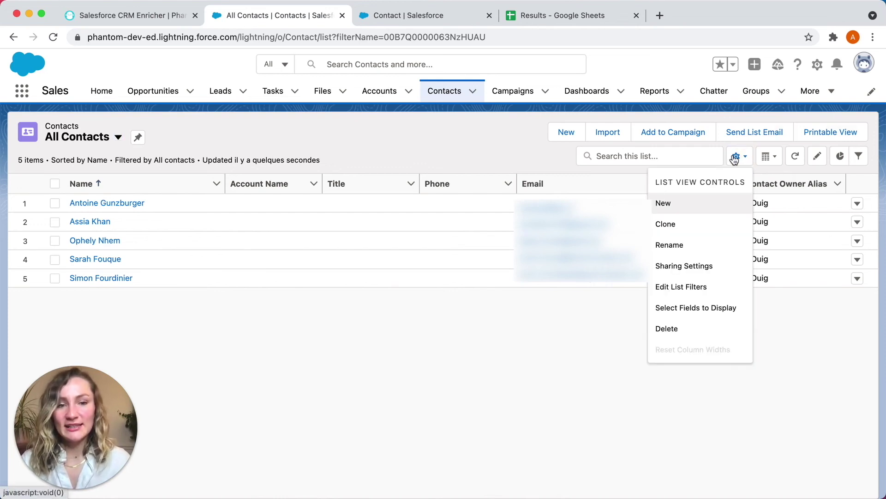
left_click(691, 310)
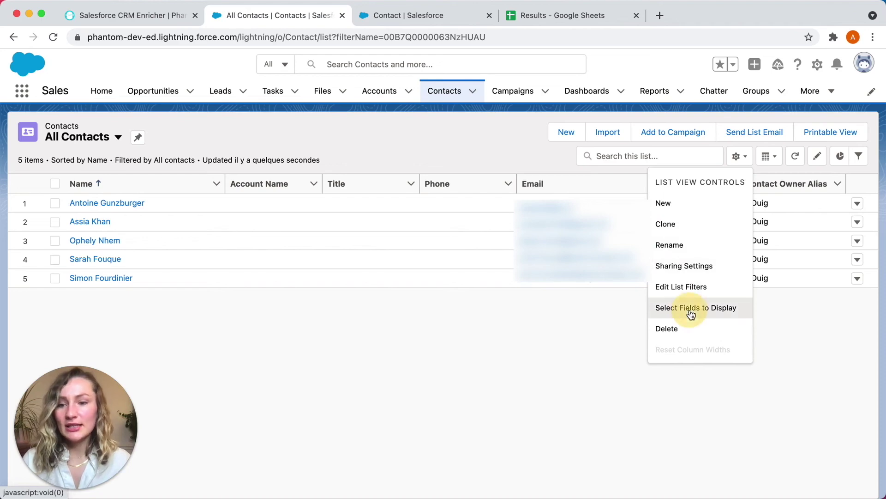
scroll(370, 284, "down", 15)
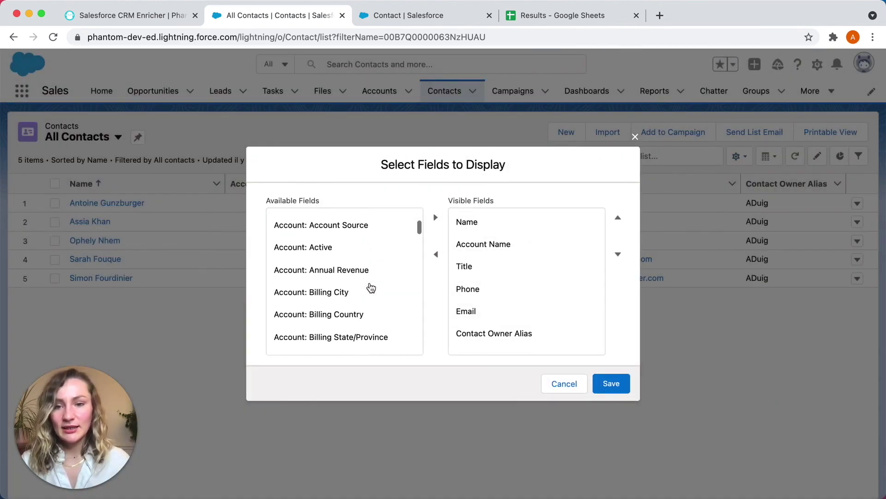
scroll(369, 286, "down", 5)
scroll(368, 287, "up", 3)
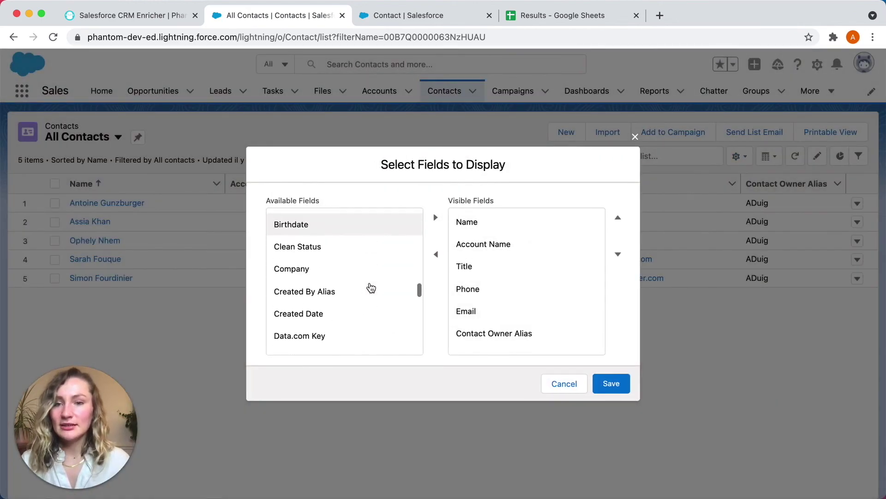
left_click(313, 267)
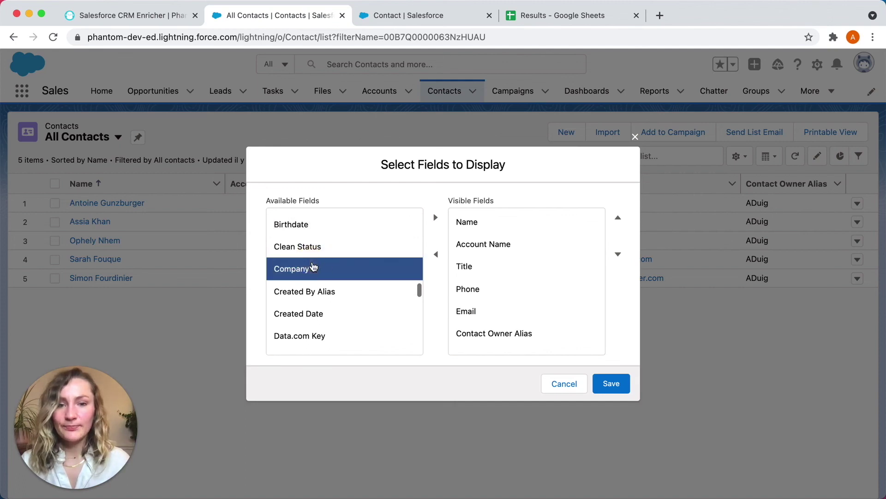
left_click(435, 217)
- Move Company up five places to sit just below Name, and save the list layout
scroll(554, 333, "down", 1)
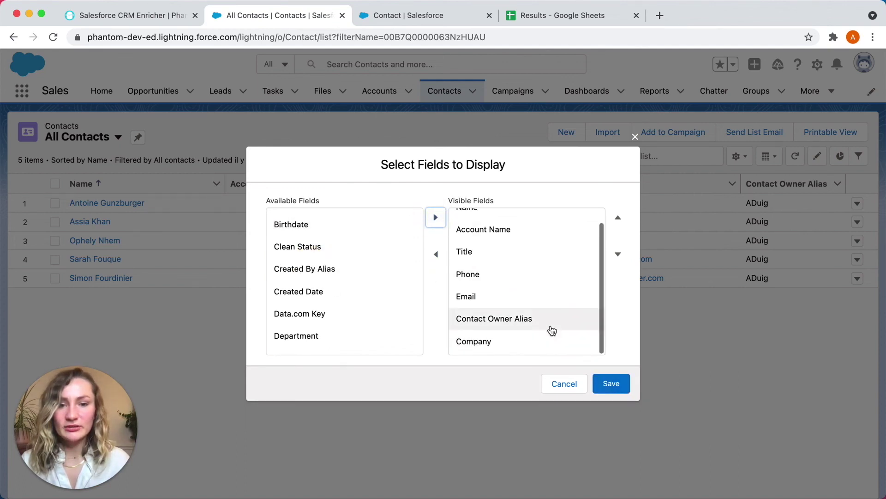
left_click(549, 340)
left_click(617, 218)
left_click(618, 218)
left_click(618, 218)
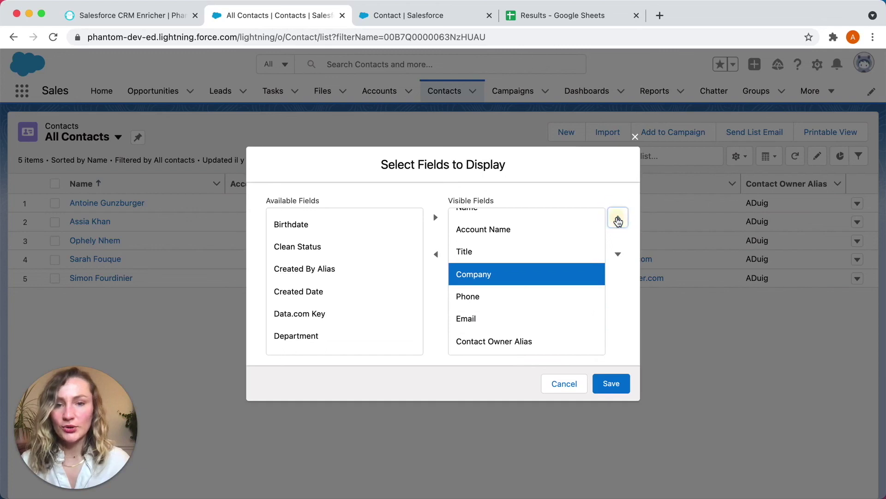
left_click(617, 218)
left_click(618, 218)
left_click(611, 386)
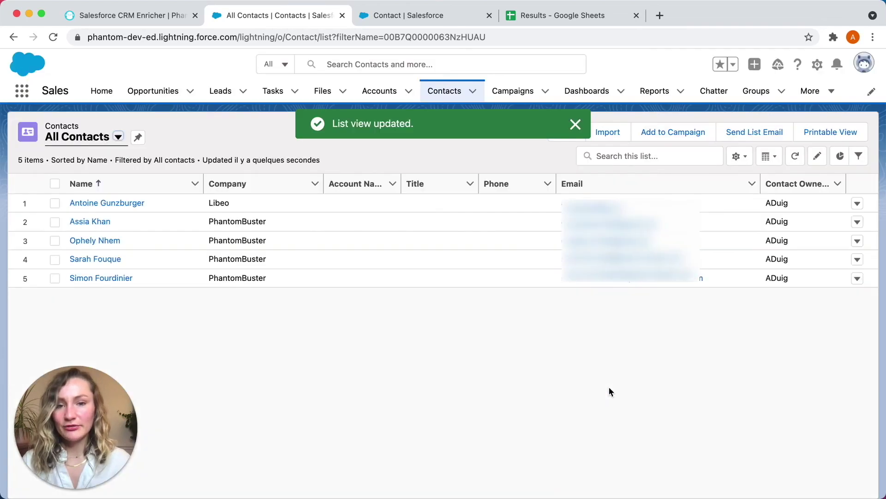